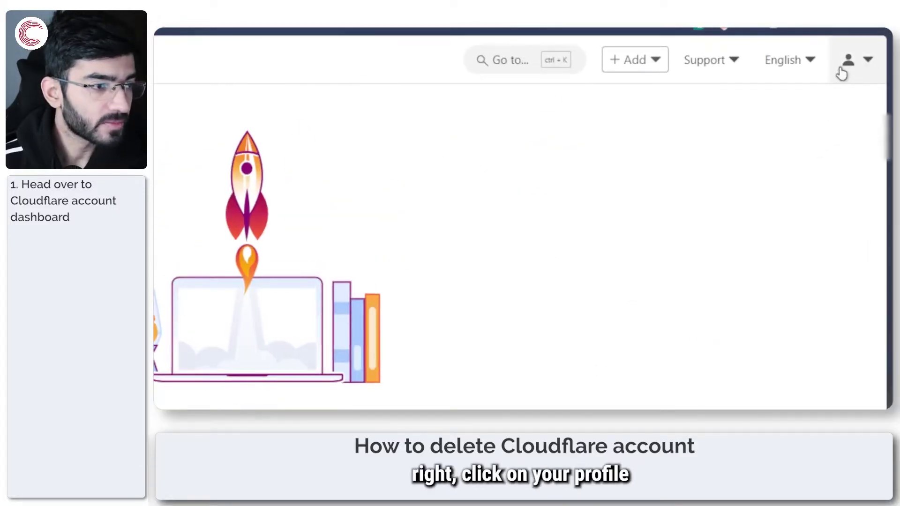
From the profile menu, go to My Profile and start deleting this user
{"action": "left_click", "coordinate": [844, 65]}
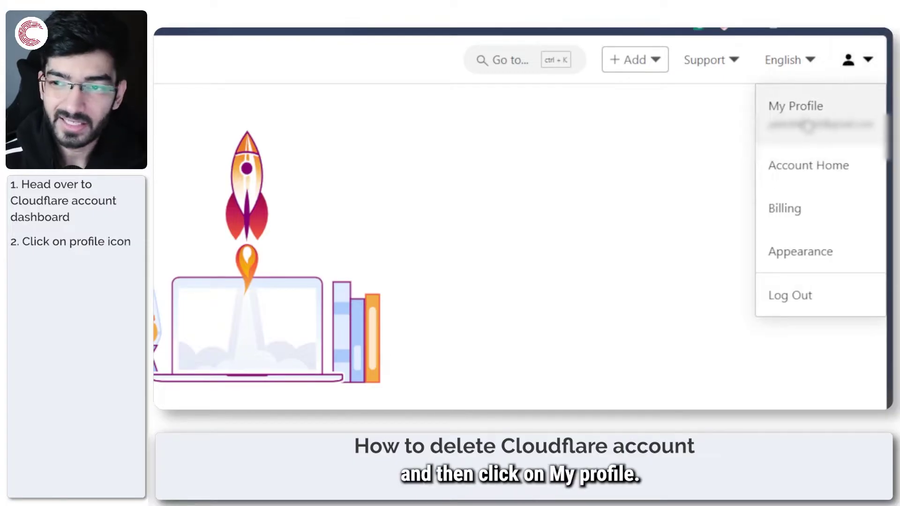
{"action": "left_click", "coordinate": [804, 125]}
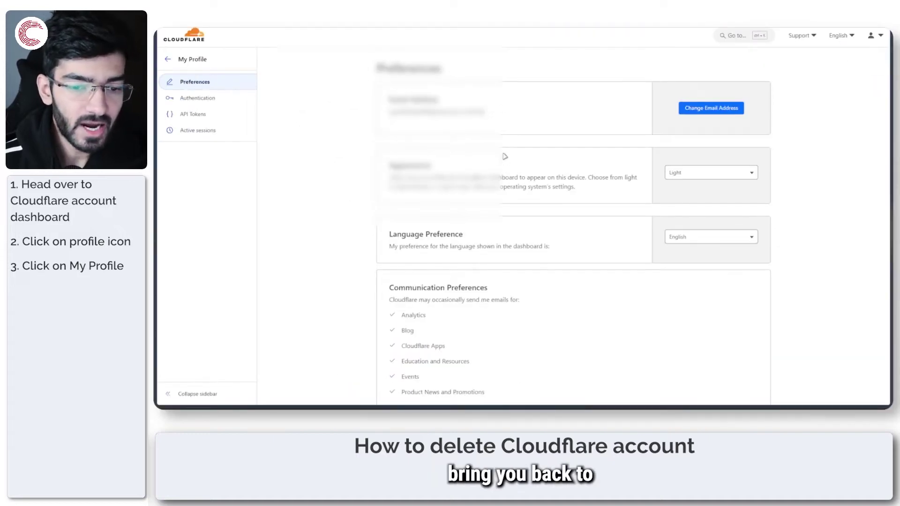
{"action": "scroll", "coordinate": [542, 169], "scroll_direction": "down", "scroll_amount": 3}
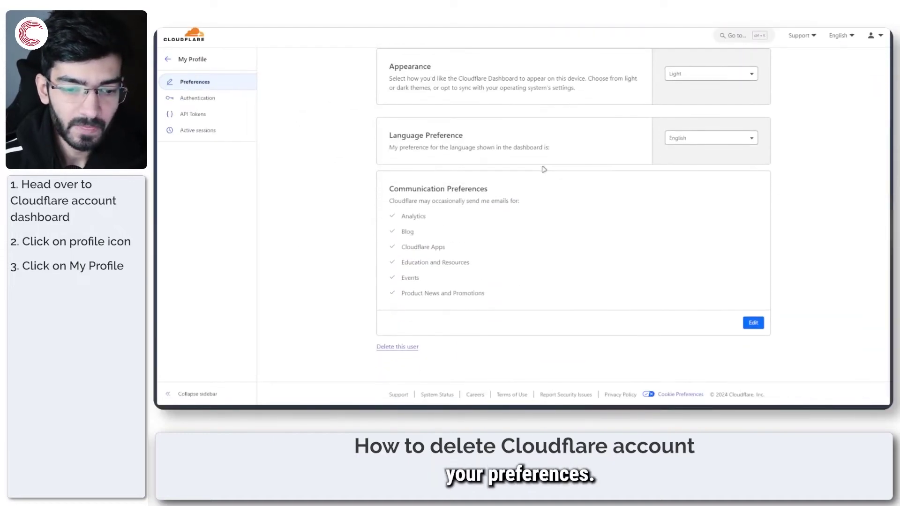
{"action": "scroll", "coordinate": [542, 170], "scroll_direction": "up", "scroll_amount": 3}
{"action": "scroll", "coordinate": [542, 169], "scroll_direction": "down", "scroll_amount": 3}
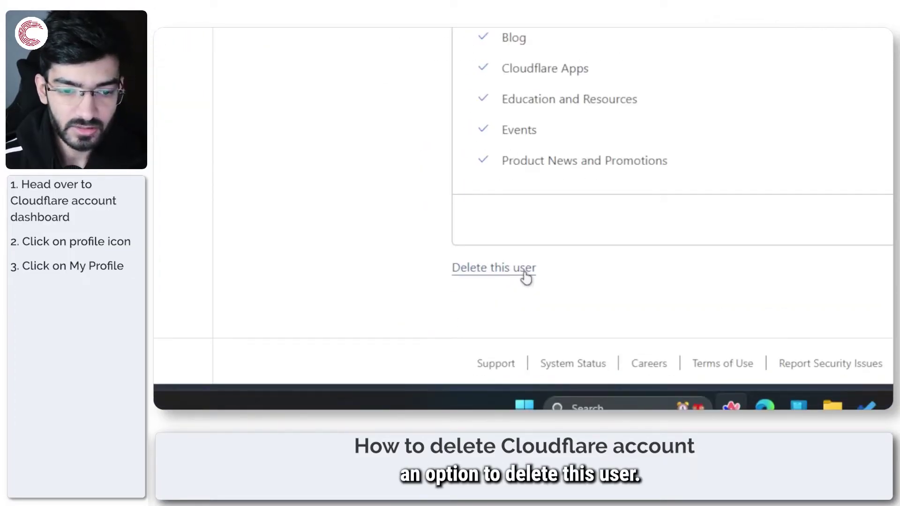
{"action": "left_click", "coordinate": [525, 272]}
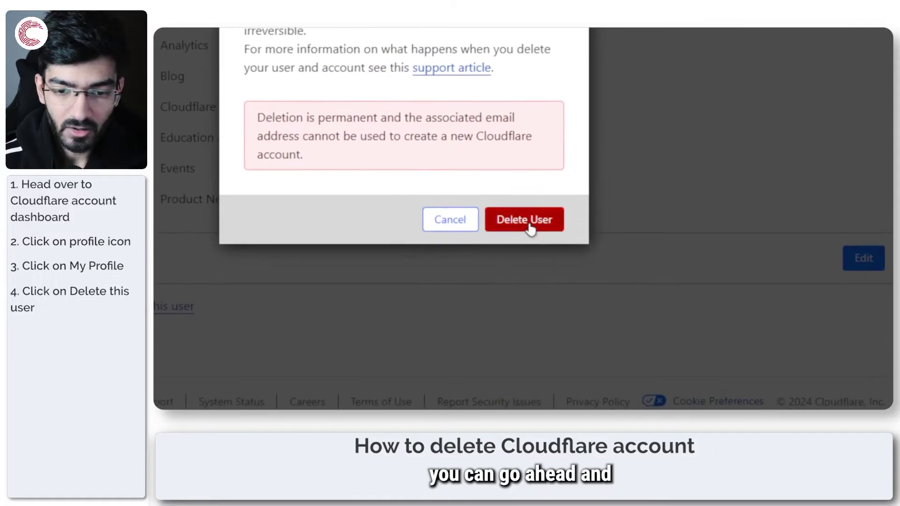
Confirm the permanent user-deletion warning to continue to the Delete user and account form
{"action": "left_click", "coordinate": [529, 228]}
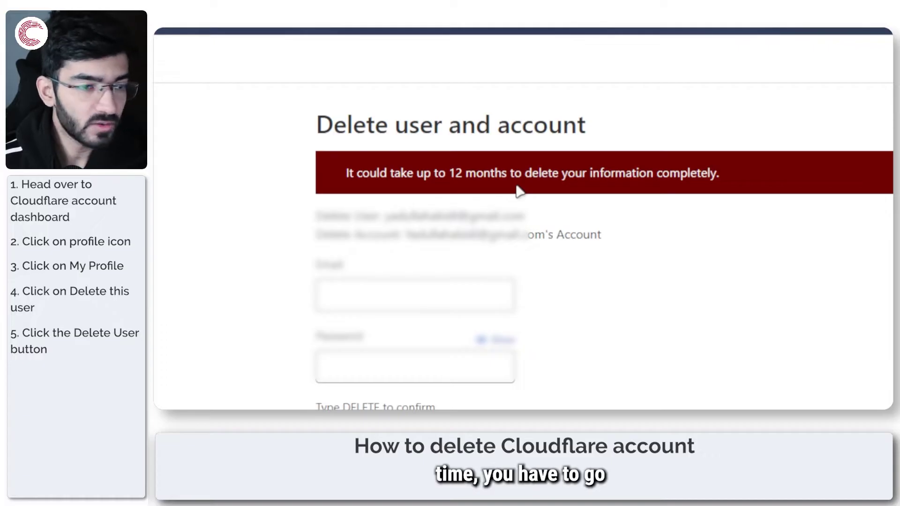
Focus the email, password and DELETE fields, then highlight the 12-month deletion warning
{"action": "left_click", "coordinate": [461, 286]}
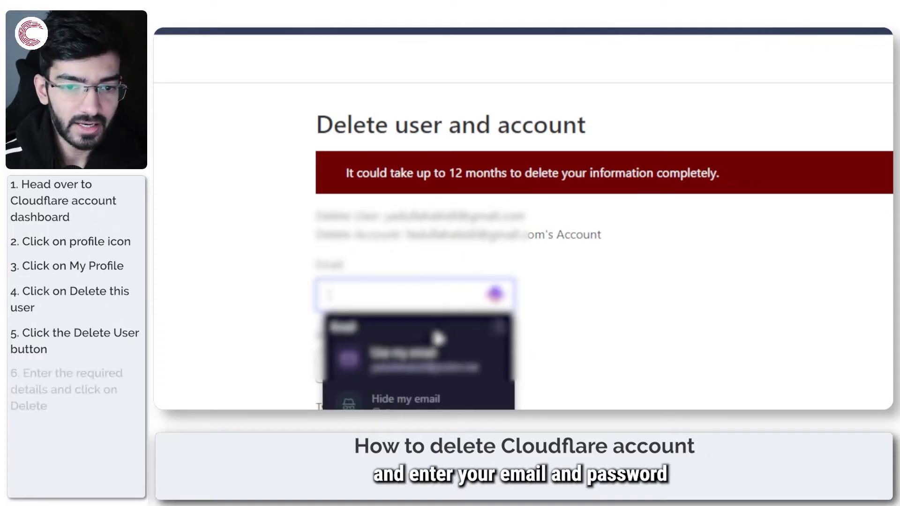
{"action": "left_click", "coordinate": [604, 325]}
{"action": "left_click", "coordinate": [526, 199]}
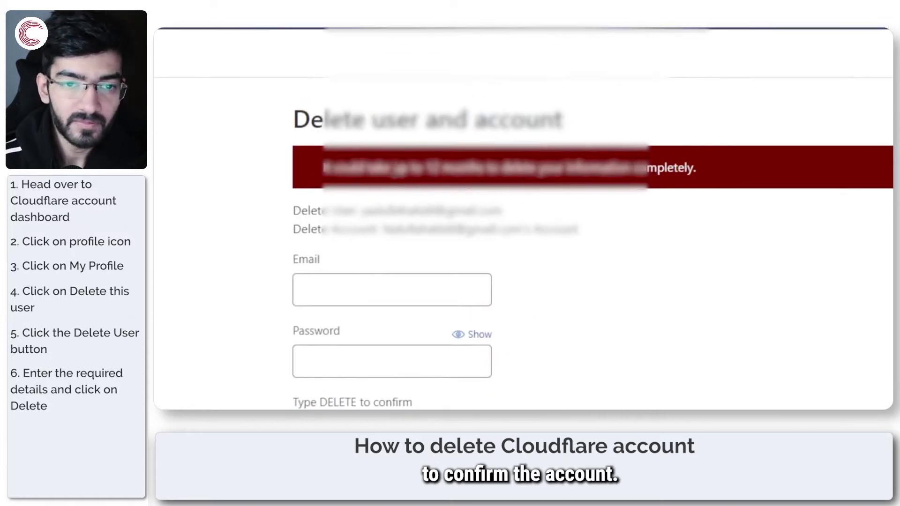
{"action": "left_click_drag", "start_coordinate": [322, 171], "coordinate": [558, 172]}
{"action": "left_click", "coordinate": [566, 226]}
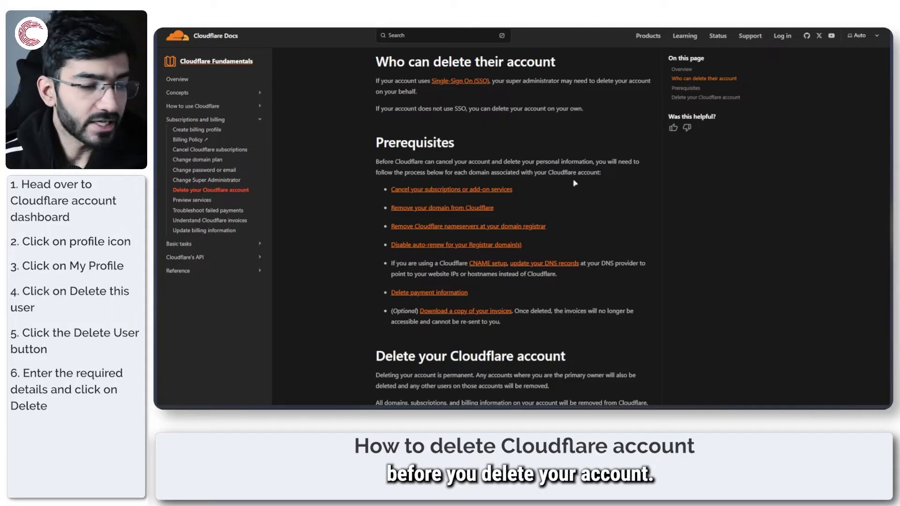
{"action": "scroll", "coordinate": [574, 183], "scroll_direction": "up", "scroll_amount": 3}
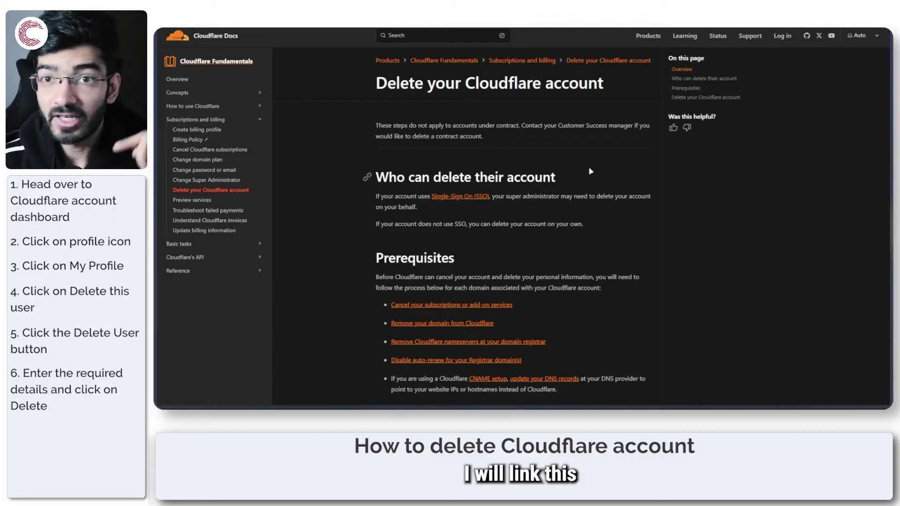
{"action": "scroll", "coordinate": [585, 177], "scroll_direction": "down", "scroll_amount": 2}
{"action": "scroll", "coordinate": [535, 161], "scroll_direction": "down", "scroll_amount": 2}
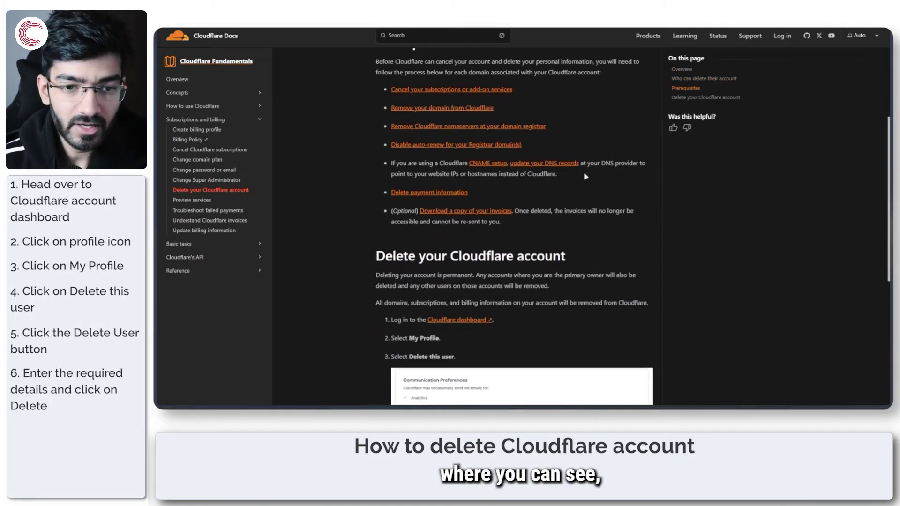
{"action": "scroll", "coordinate": [457, 141], "scroll_direction": "up", "scroll_amount": 2}
{"action": "scroll", "coordinate": [372, 121], "scroll_direction": "down", "scroll_amount": 1}
{"action": "left_click_drag", "start_coordinate": [373, 120], "coordinate": [578, 134]}
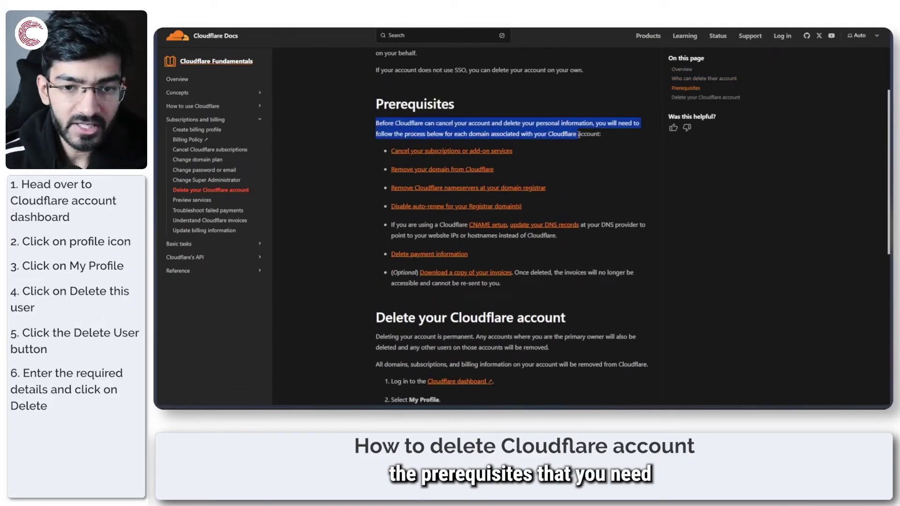
{"action": "left_click", "coordinate": [611, 137]}
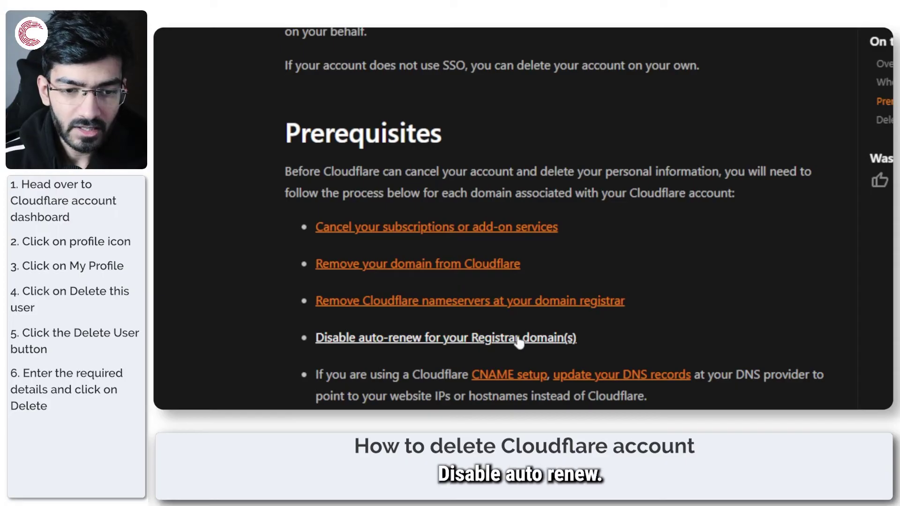
{"action": "scroll", "coordinate": [519, 343], "scroll_direction": "down", "scroll_amount": 3}
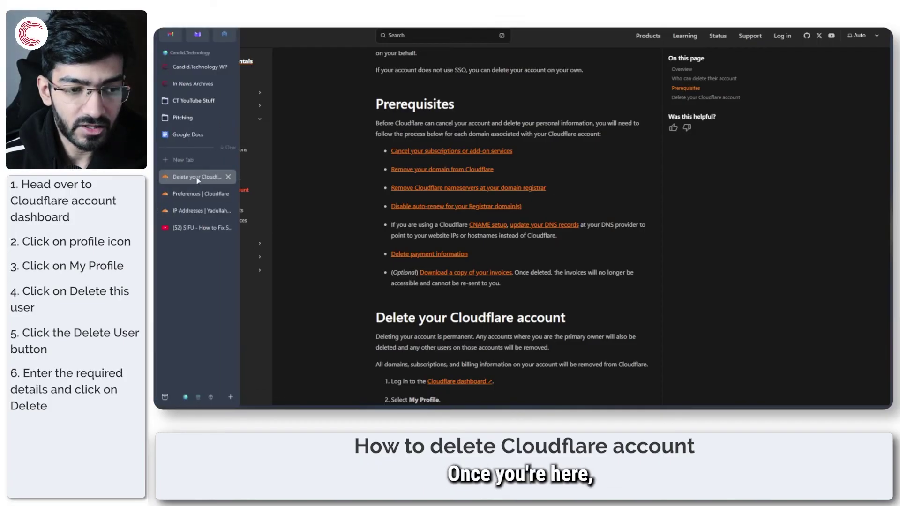
Switch back to the 'Preferences | Cloudflare' tab showing the Delete user and account page
{"action": "left_click", "coordinate": [200, 194]}
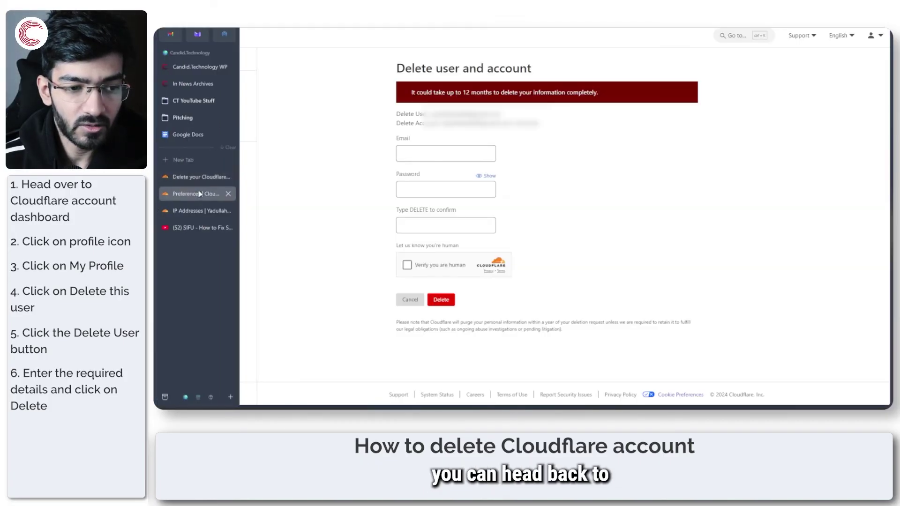